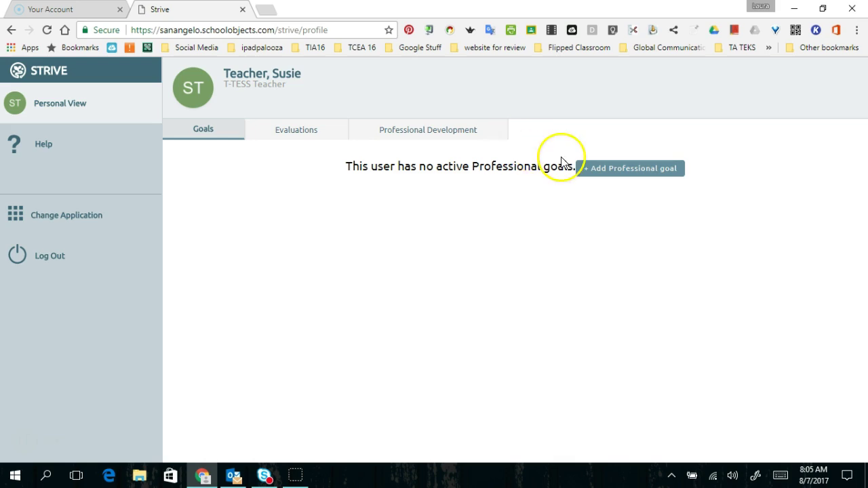
- Start a new professional goal "Integrate more technology into my lessons" with success criteria "lessons will show tech integration. students will be engaged."
left_click(613, 170)
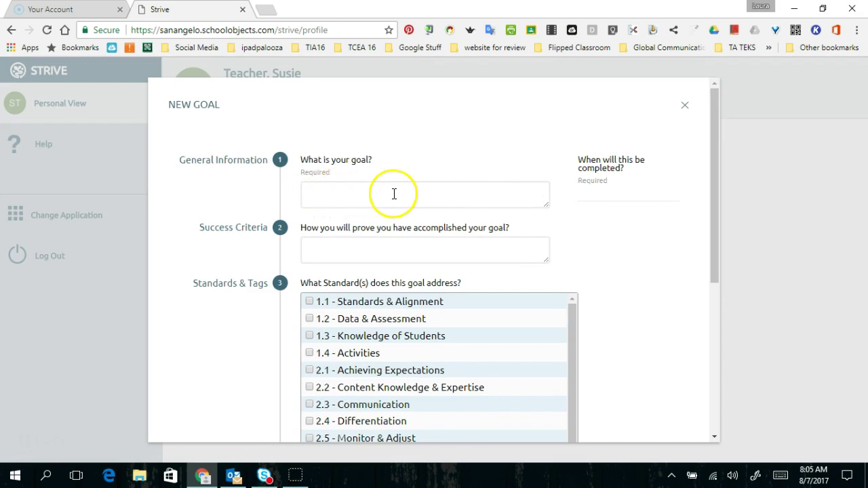
left_click(330, 187)
type("A")
key("BackSpace")
type("Integrate more te")
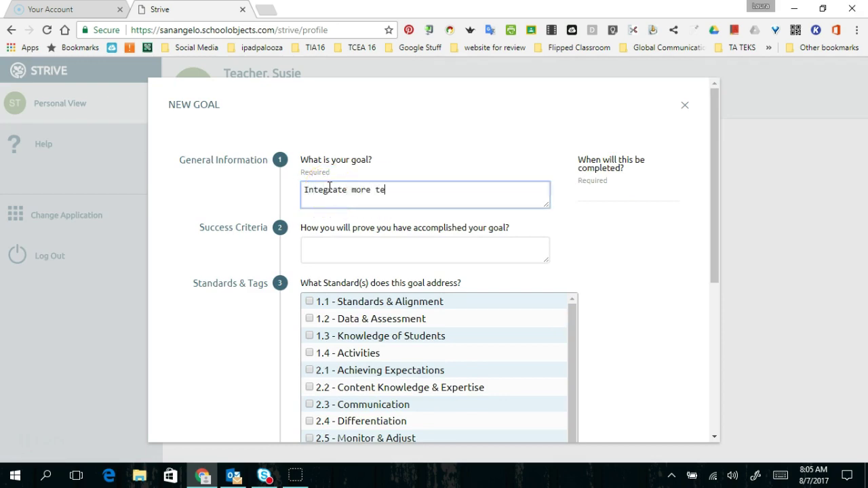
type("chnology into my lessons")
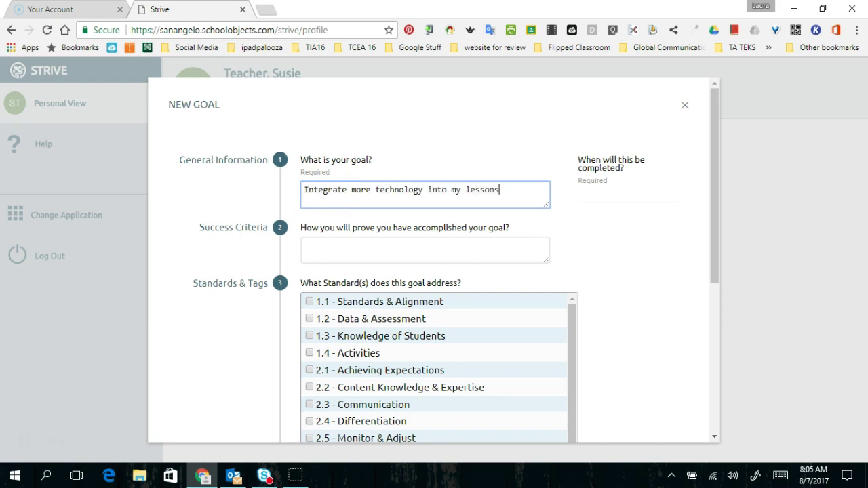
left_click(313, 251)
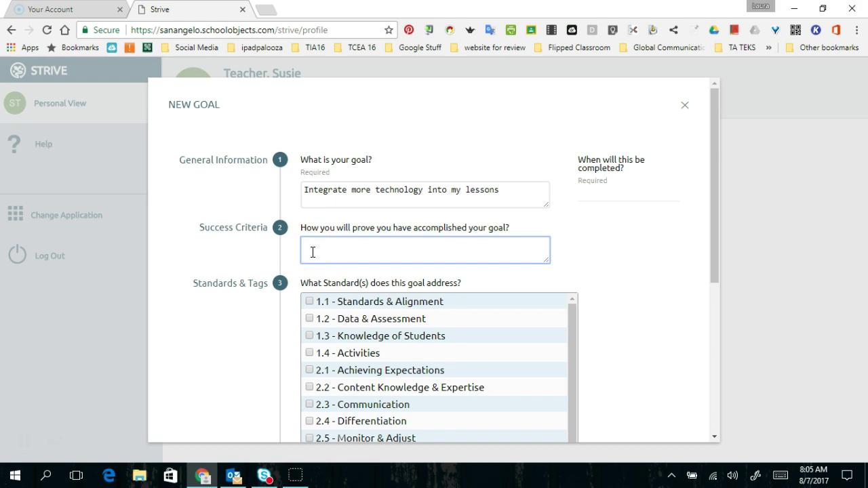
type("lessons will show tech integration. students will be engaged.")
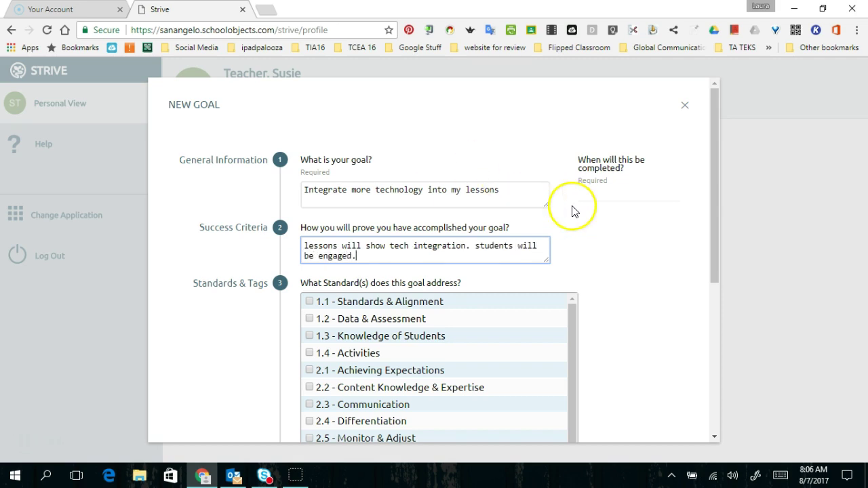
- Set the new goal's completion date to May 8, 2018
left_click(601, 197)
left_click(768, 215)
double_click(770, 216)
double_click(770, 216)
double_click(769, 216)
double_click(770, 217)
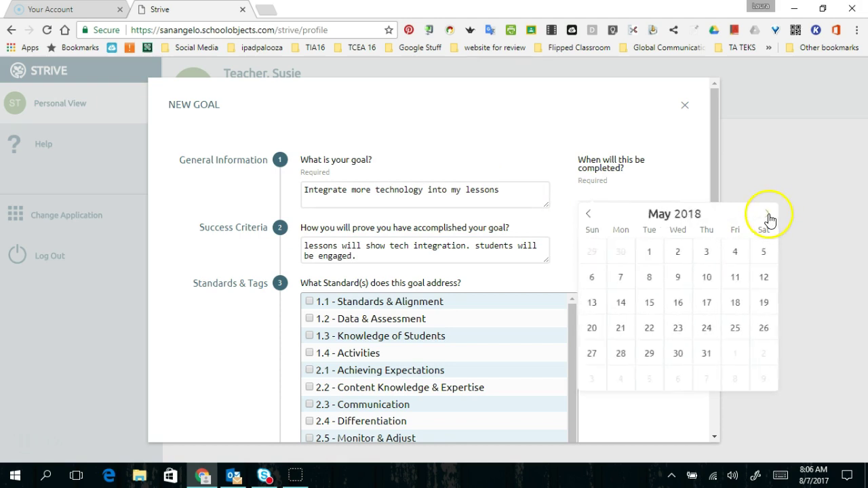
left_click(650, 278)
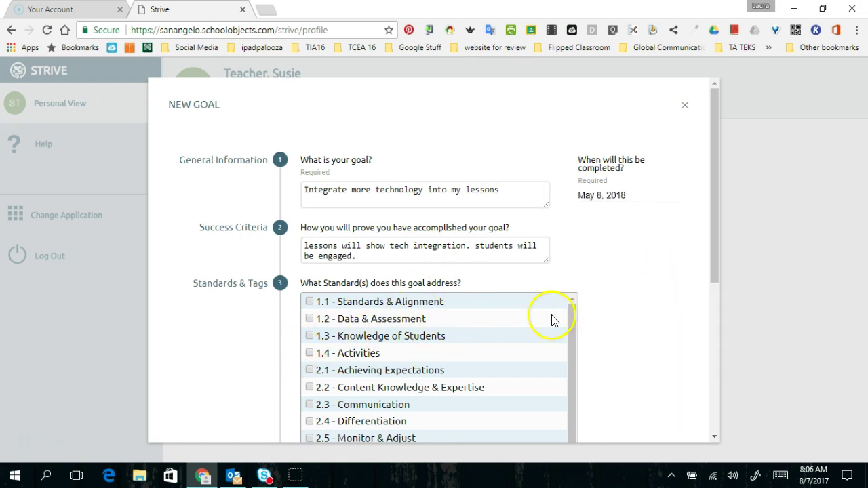
- Tag the goal with standards 1.3 Knowledge of Students, 2.1 Achieving Expectations and 3.1 Classroom Environment
left_click_drag(715, 263, 712, 334)
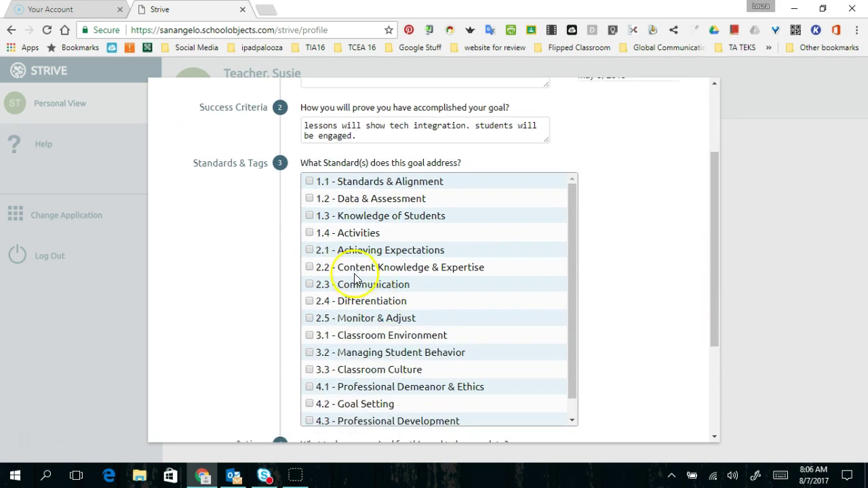
left_click(310, 249)
left_click(310, 337)
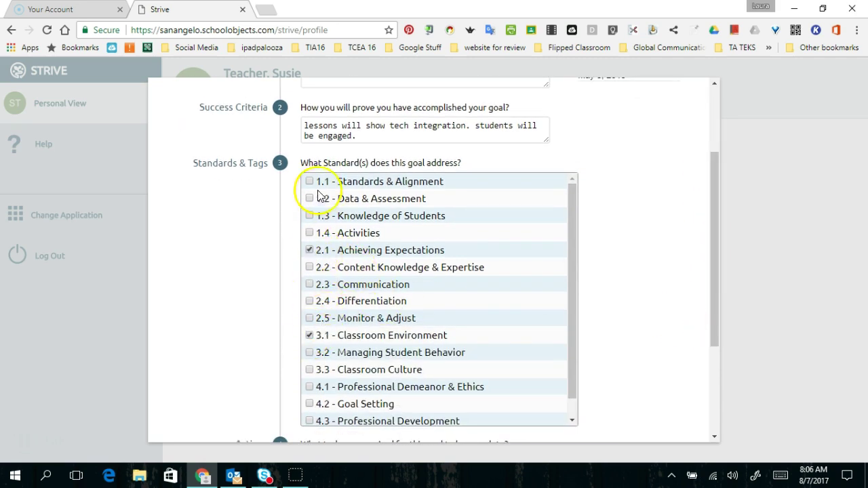
left_click(309, 216)
- Add the required action "Review the instructional technology website to find resources." and save the goal
scroll(467, 284, "down", 3)
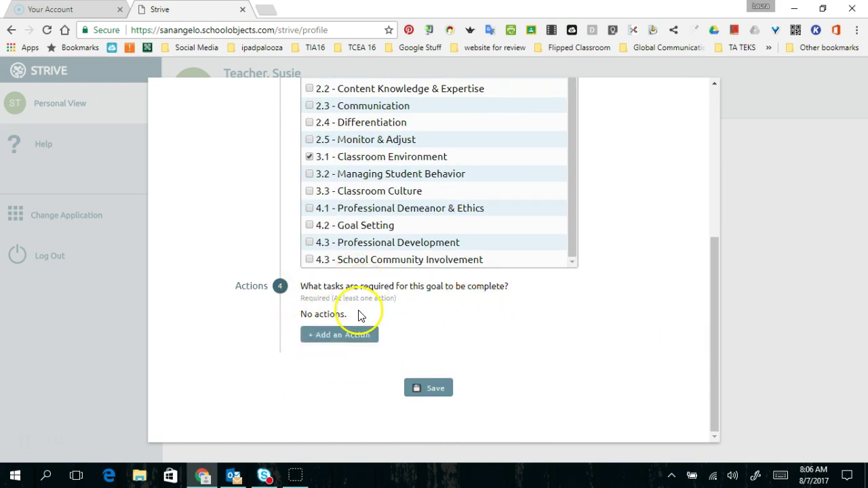
left_click(330, 337)
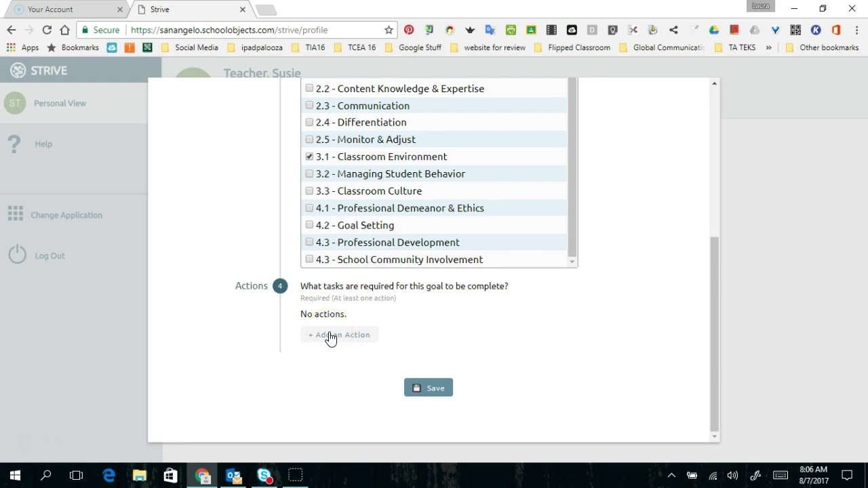
left_click(331, 339)
left_click(332, 337)
left_click(419, 320)
type("Review")
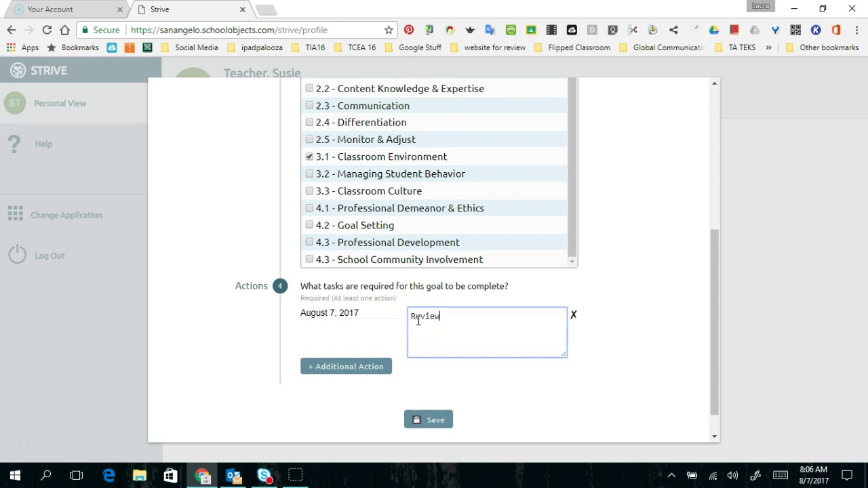
type(" the tecnstructional technology website to find resources.")
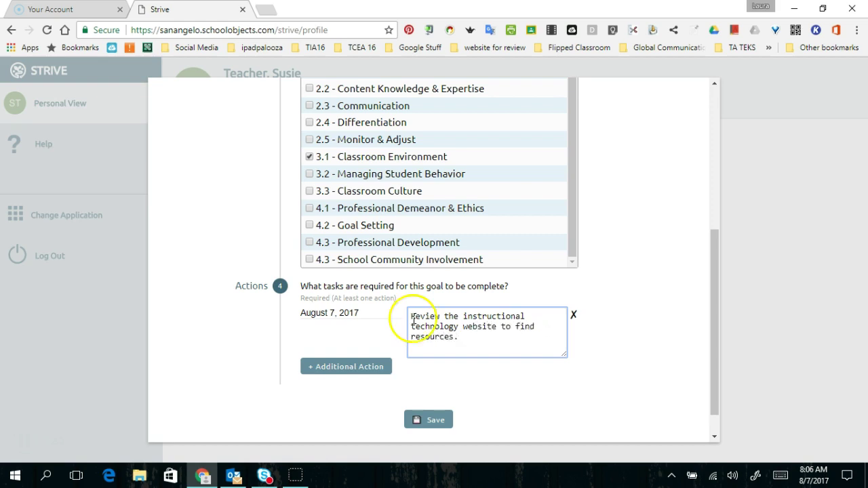
left_click(436, 421)
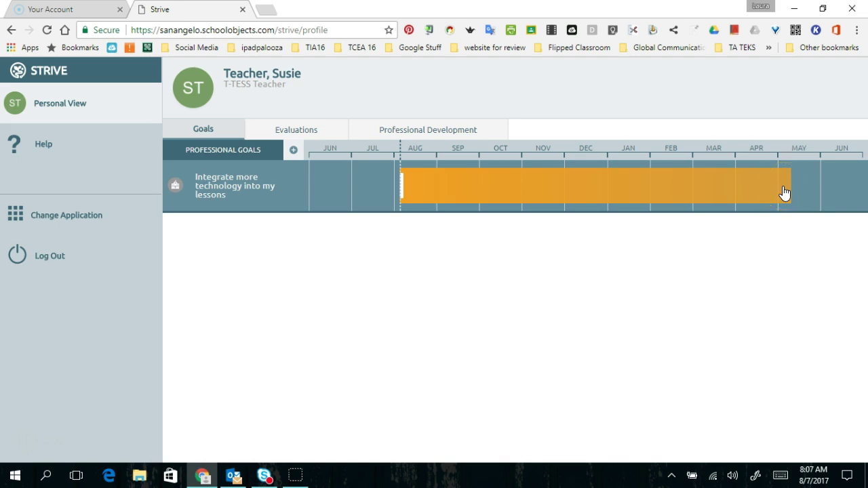
- Look through a blank form for an additional professional goal down to its actions section, and close it without saving
left_click(402, 198)
left_click(294, 150)
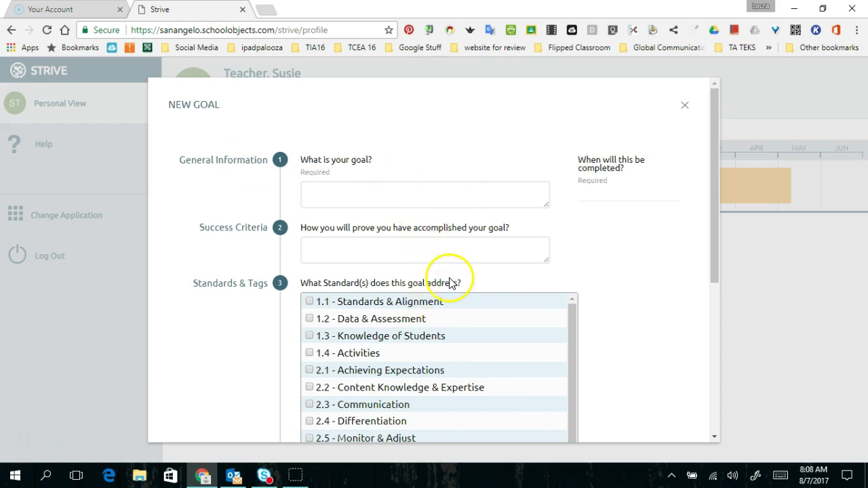
scroll(452, 300, "down", 5)
scroll(573, 282, "down", 2)
left_click(438, 392)
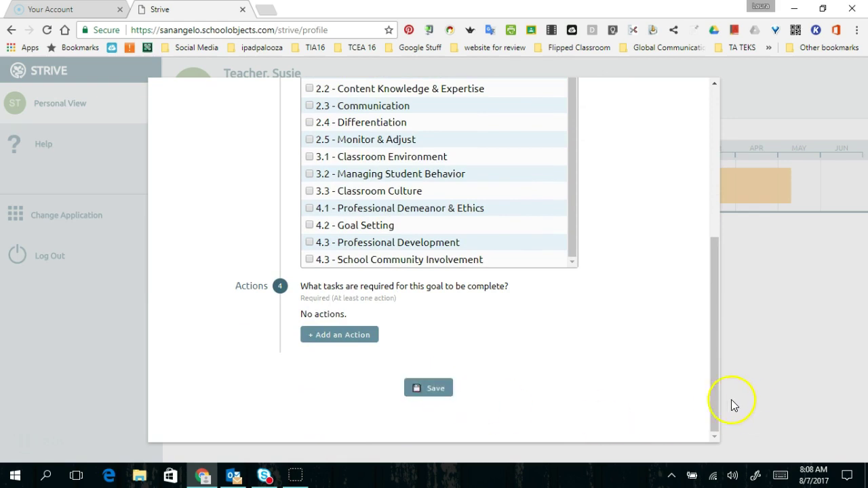
left_click_drag(713, 401, 728, 118)
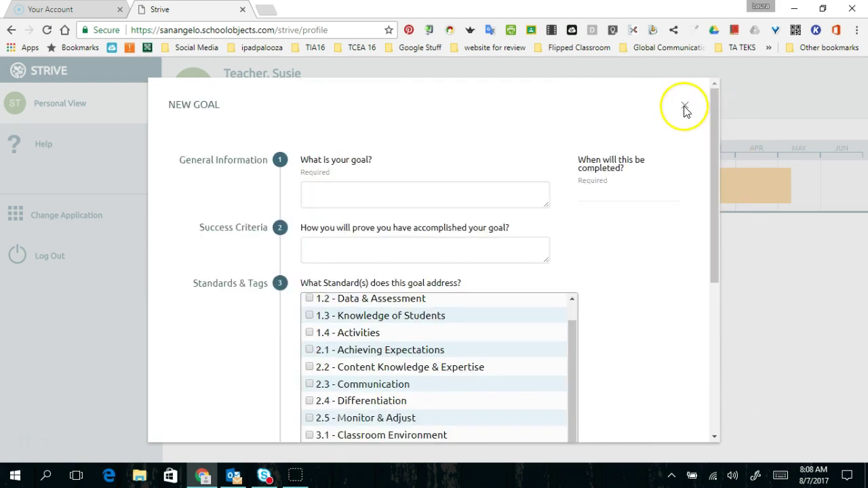
left_click(685, 106)
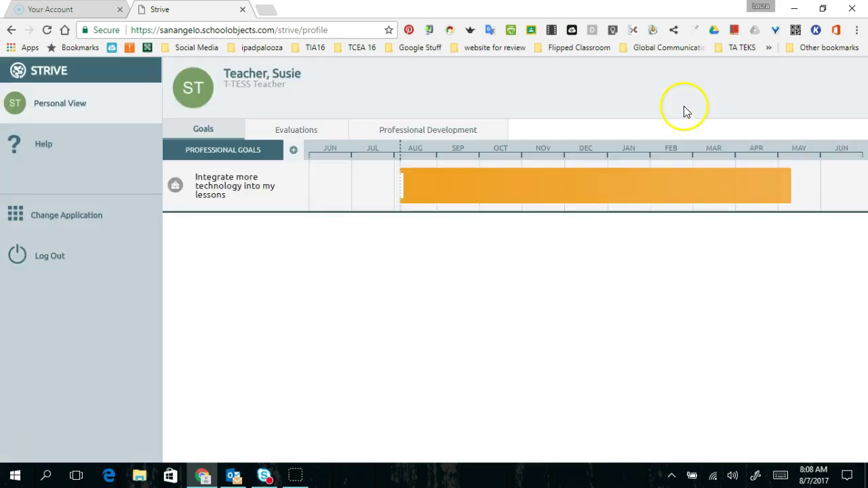
- Open the "Integrate more technology into my lessons" goal and review its details, standards, messages and evidence sections
left_click(228, 190)
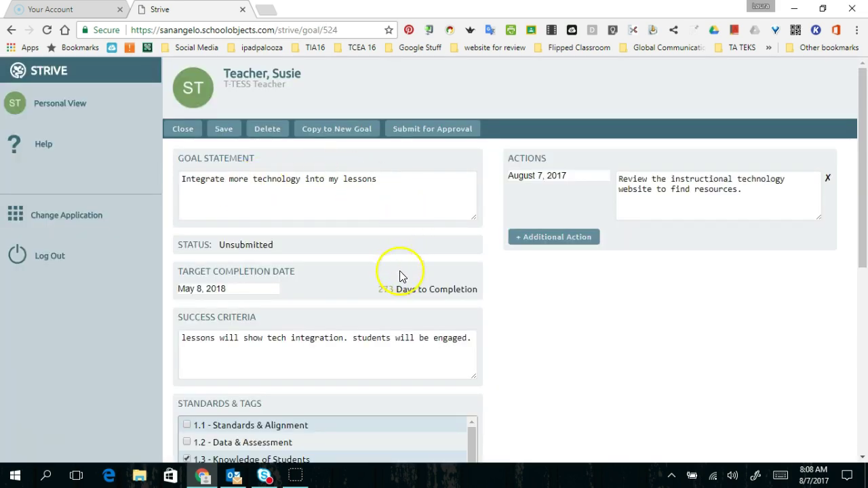
scroll(491, 331, "down", 1)
scroll(490, 332, "down", 5)
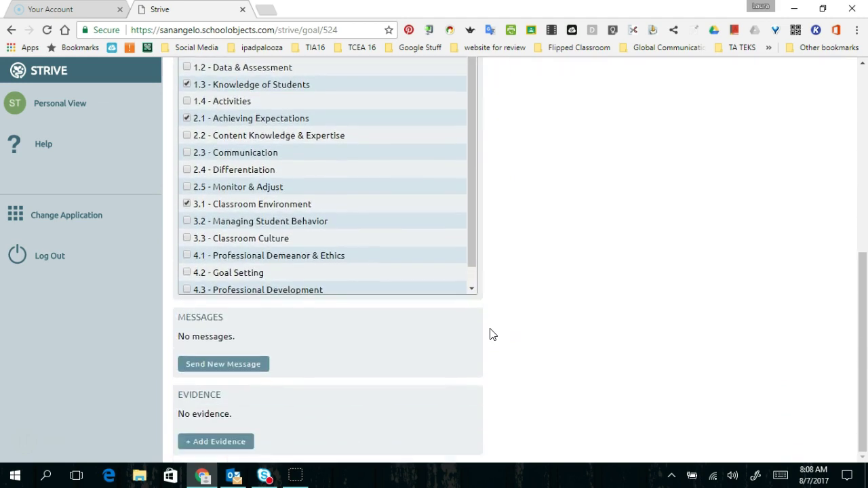
scroll(508, 328, "up", 1)
scroll(512, 327, "up", 5)
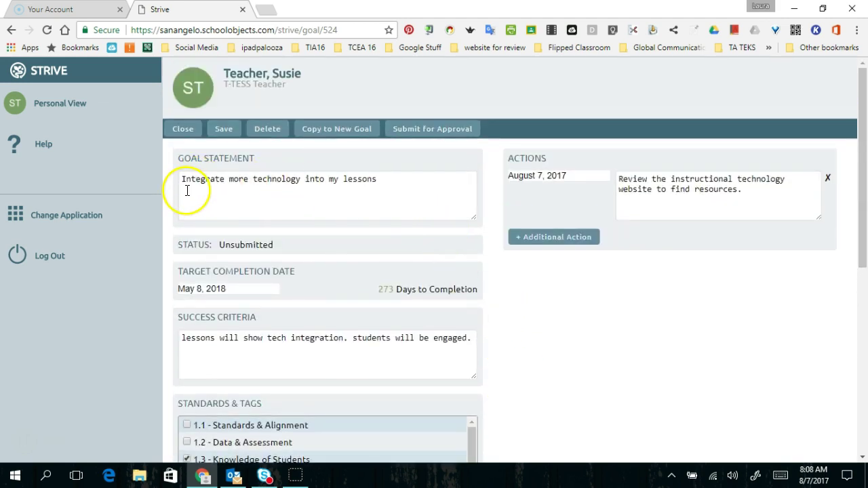
- Add a period to the end of the goal statement
left_click(397, 183)
type(".")
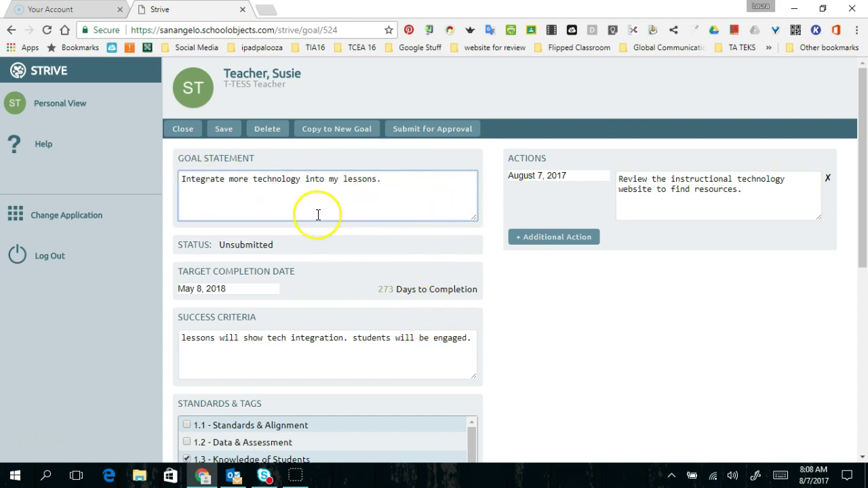
left_click(221, 132)
left_click(269, 133)
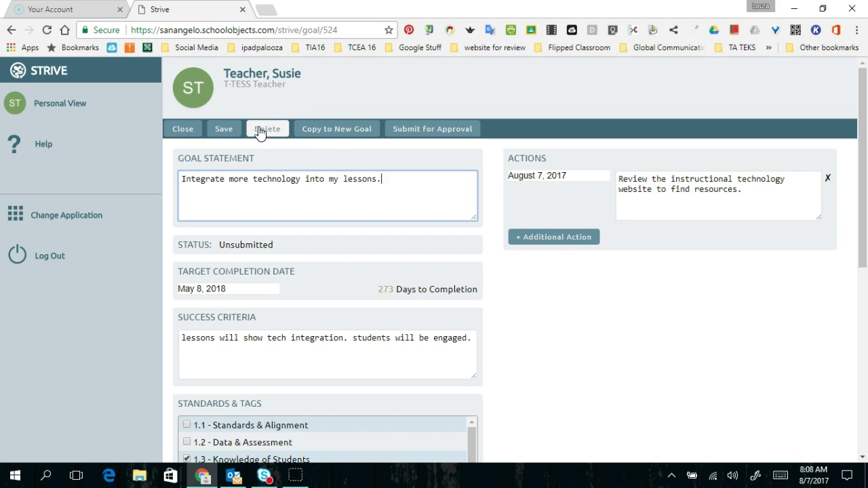
left_click(314, 132)
left_click(538, 305)
- Start a new piece of evidence for the goal and set its type to Workshop Portfolio Entry
scroll(540, 307, "down", 5)
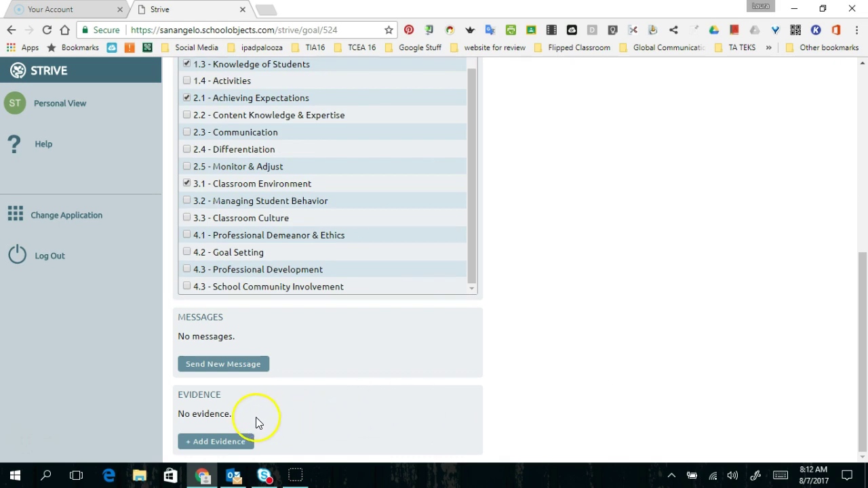
left_click(210, 442)
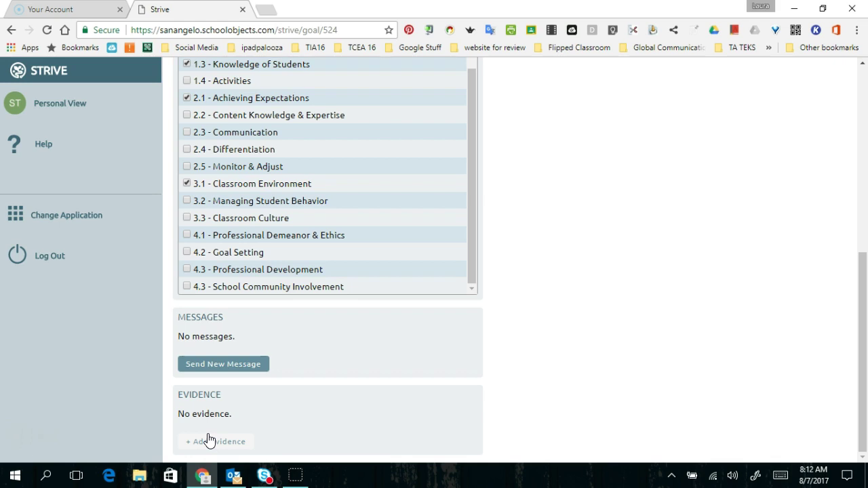
left_click(208, 444)
left_click(214, 445)
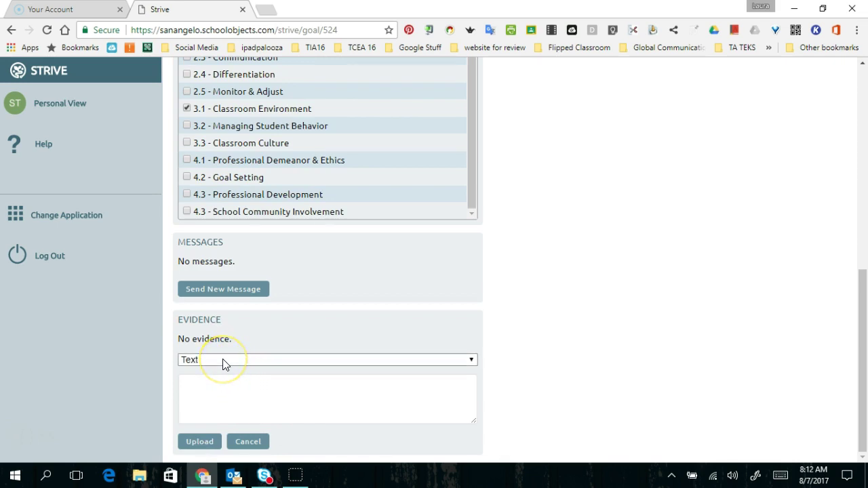
left_click(226, 364)
left_click(207, 375)
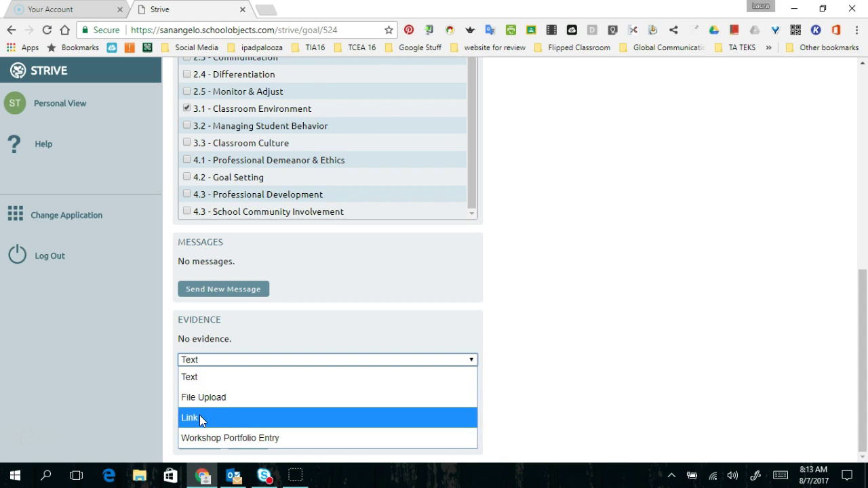
left_click(191, 438)
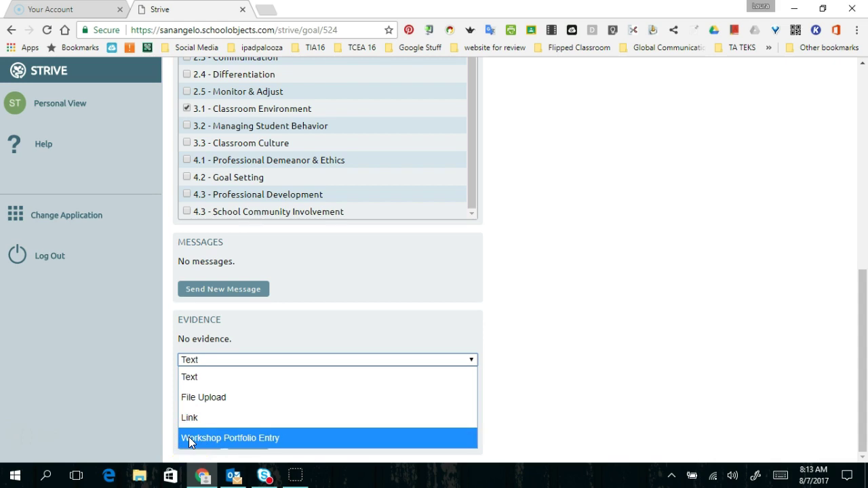
left_click(189, 438)
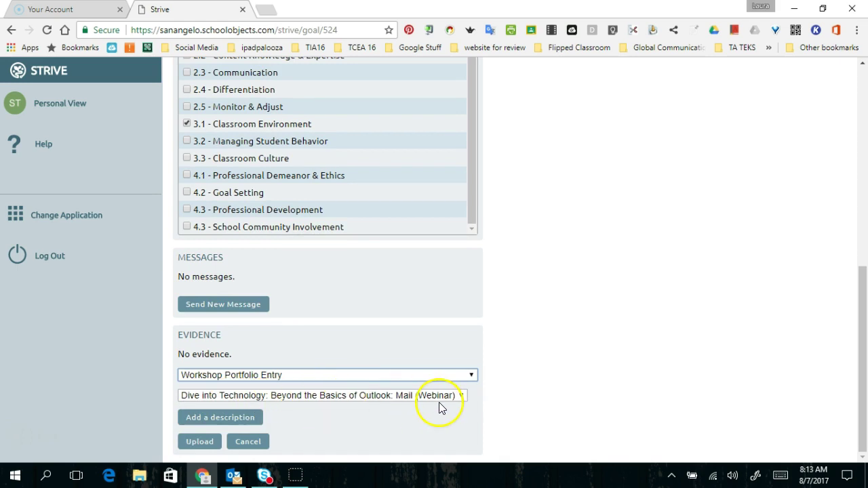
- Describe the Outlook Mail webinar evidence as "webinar on how to use outlook." and upload it
left_click(219, 419)
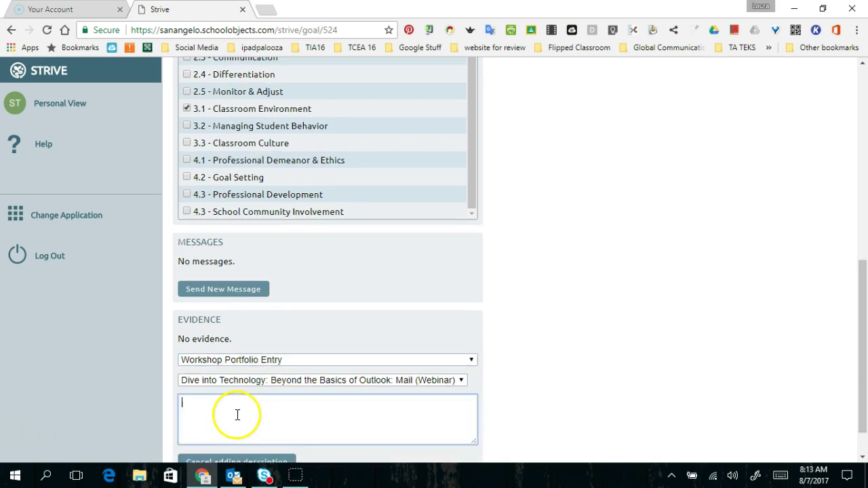
type("webinar on how to use outlook.")
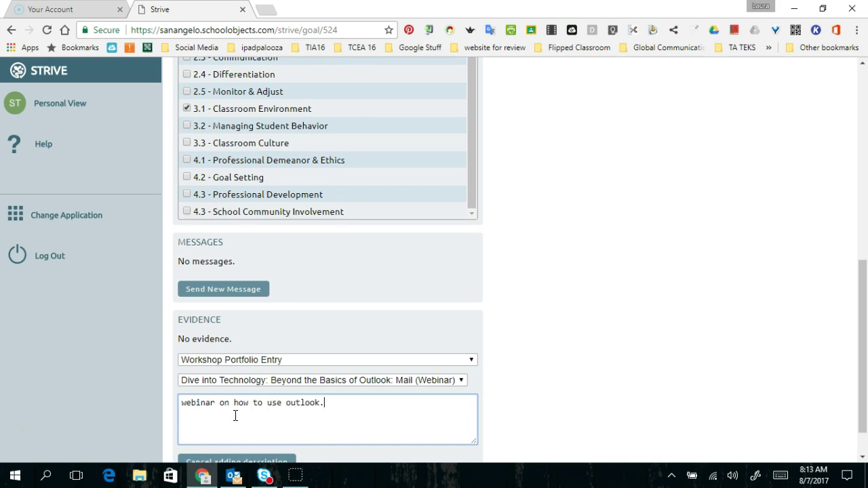
scroll(277, 434, "down", 1)
left_click(196, 442)
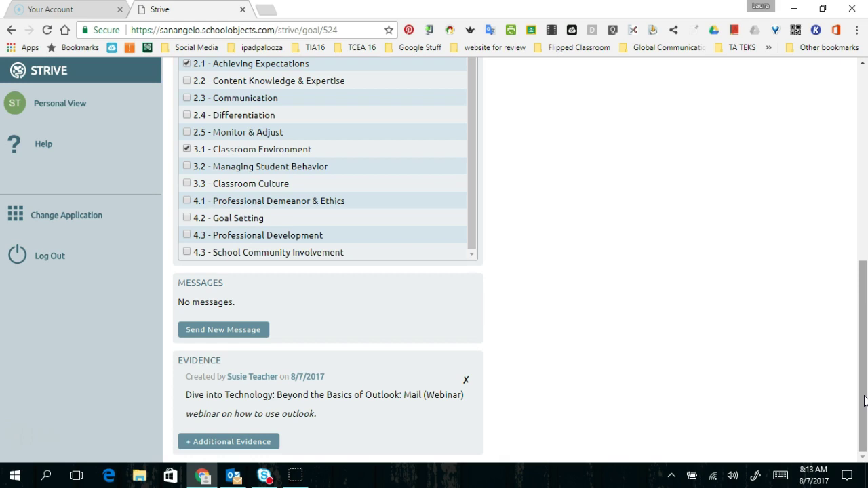
- Submit the goal for approval, confirm the submission, and close the goal to return to the goals overview
left_click_drag(862, 310, 859, 111)
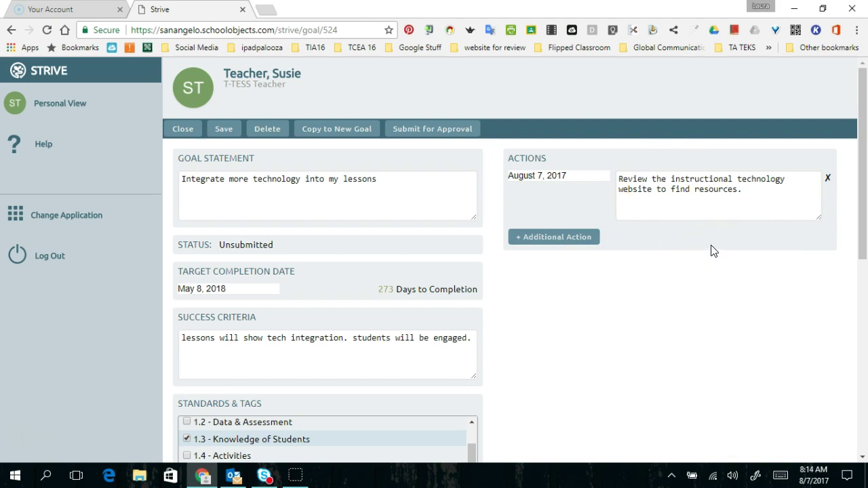
left_click(724, 299)
left_click(451, 130)
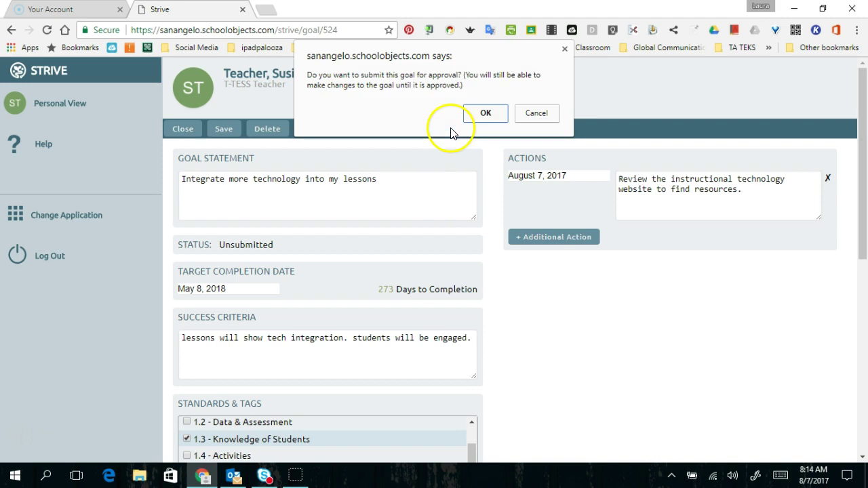
left_click(484, 116)
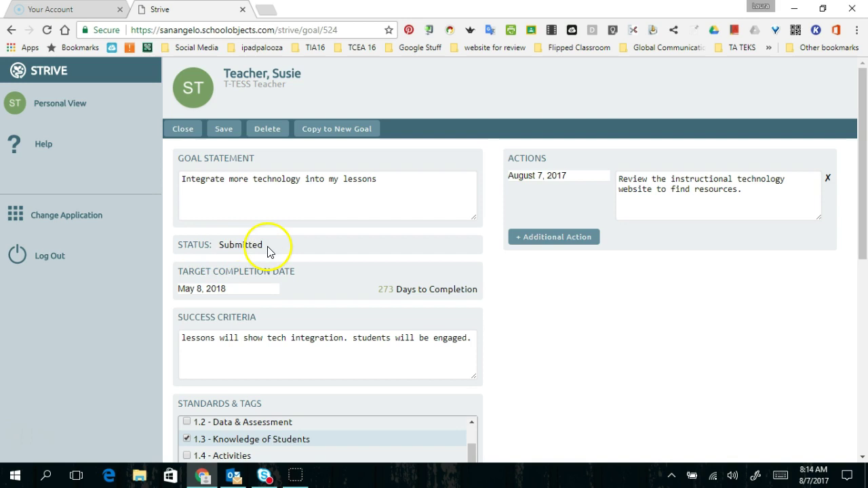
left_click(180, 131)
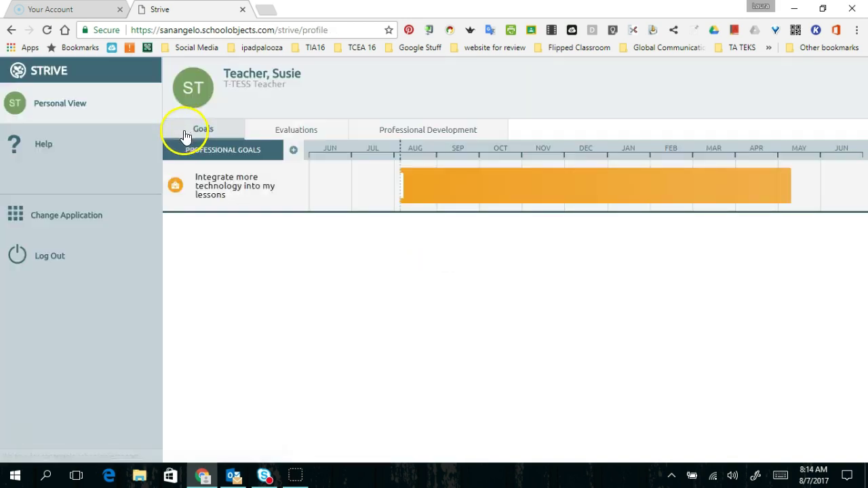